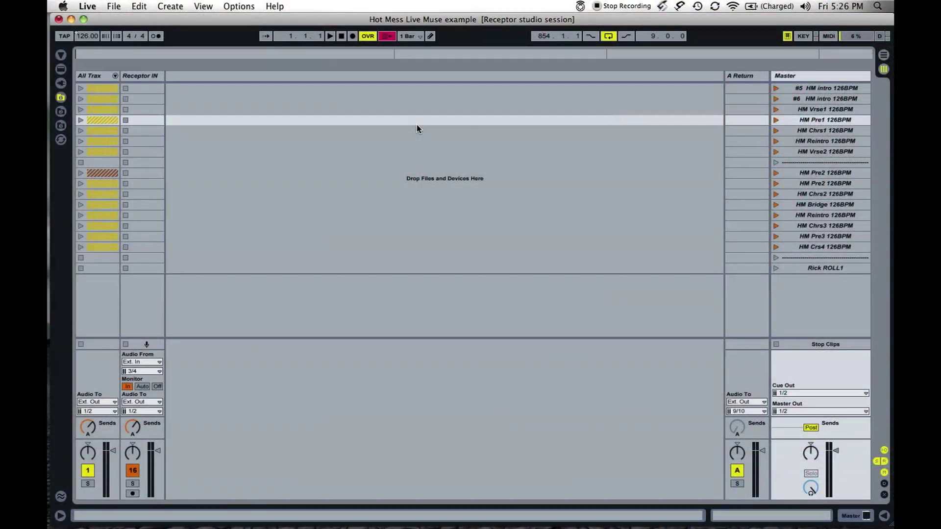
Unfold the All Trax group and scroll the session right to show its member tracks
left_click(115, 75)
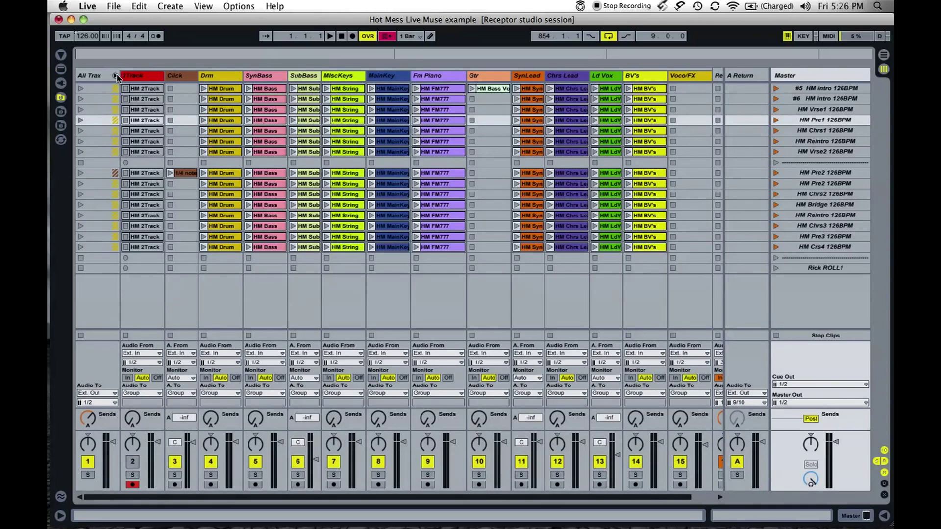
scroll(152, 145, "right", 3)
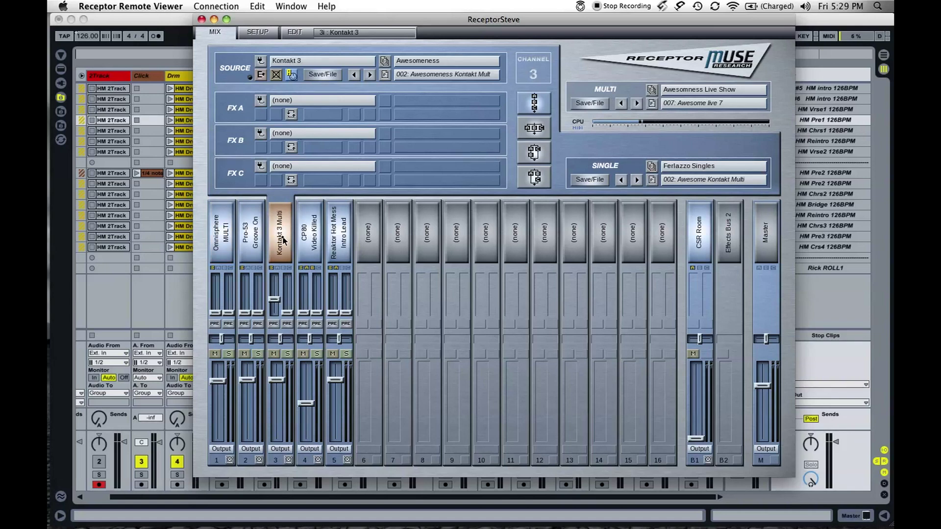
Hide the DX7 EP performance panel in Kontakt 3, then go back to the Receptor mixer overview
left_click(260, 75)
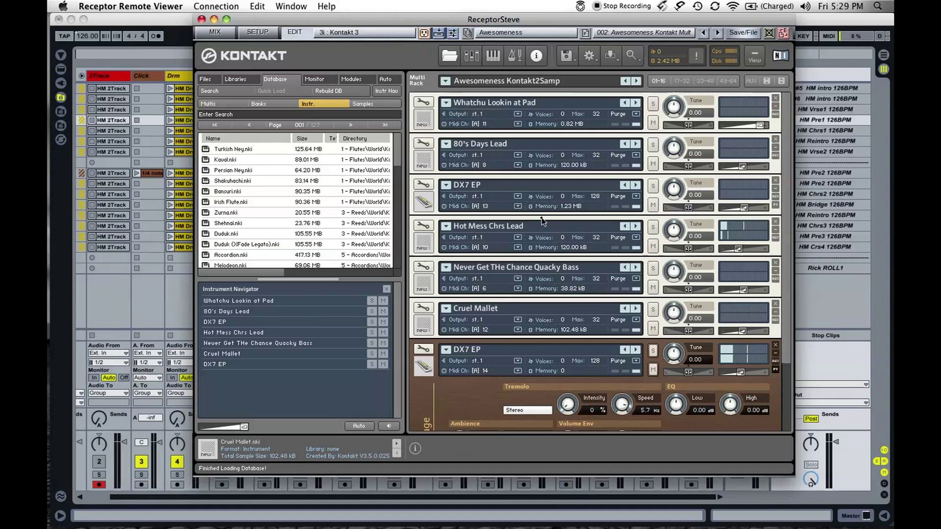
left_click(774, 371)
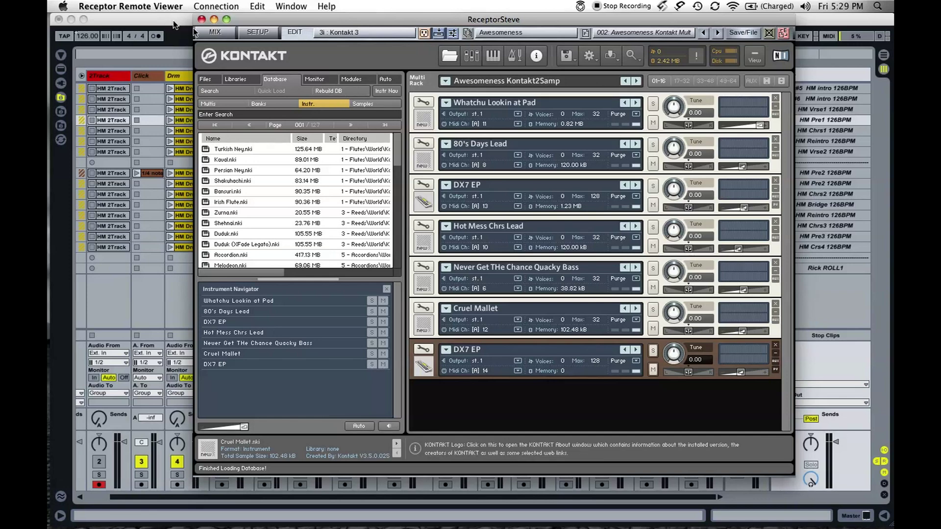
left_click(214, 32)
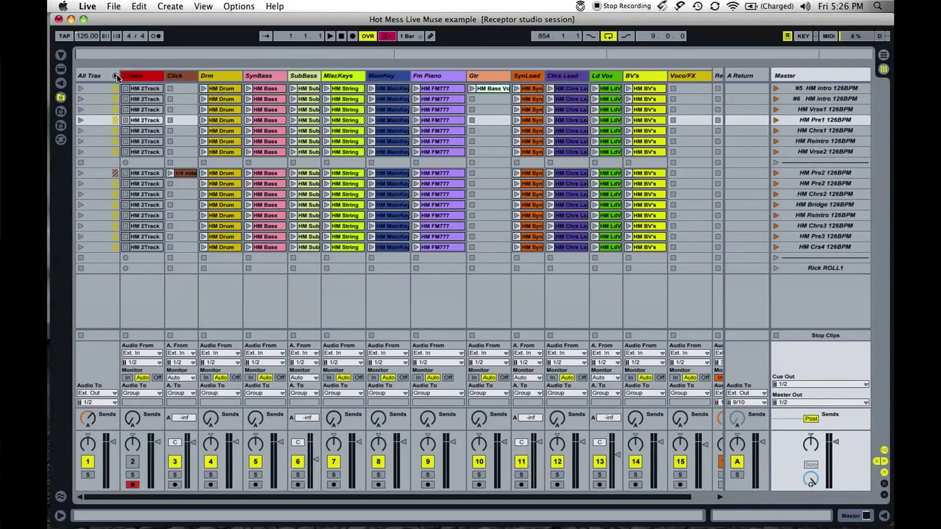
Scroll the Session View right to reveal the Receptor IN track
scroll(152, 146, "right", 2)
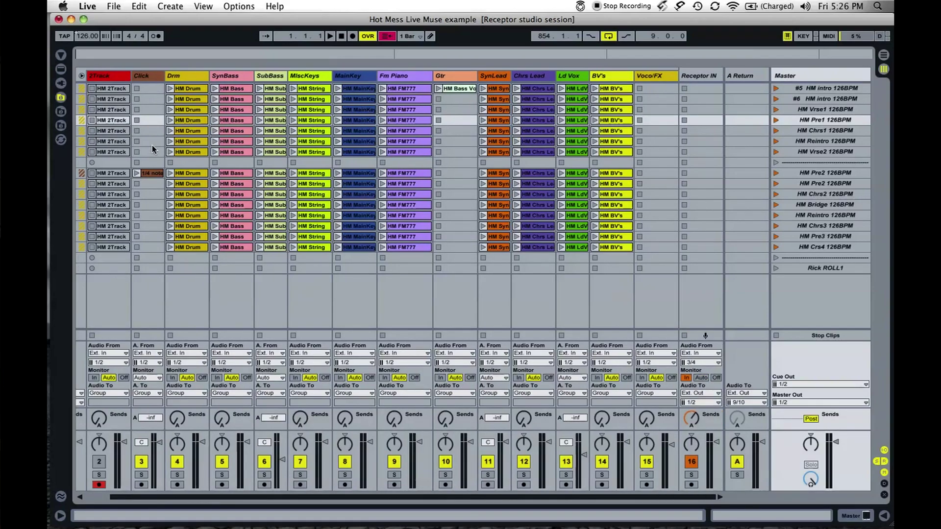